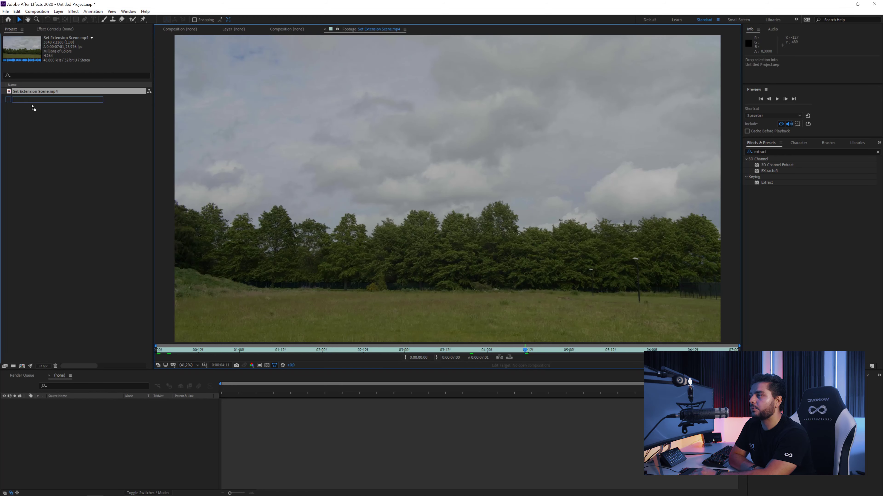
Create the Set Extension Scene composition from the field footage and duplicate its layer
{"action": "left_click_drag", "start_coordinate": [25, 368], "coordinate": [23, 366]}
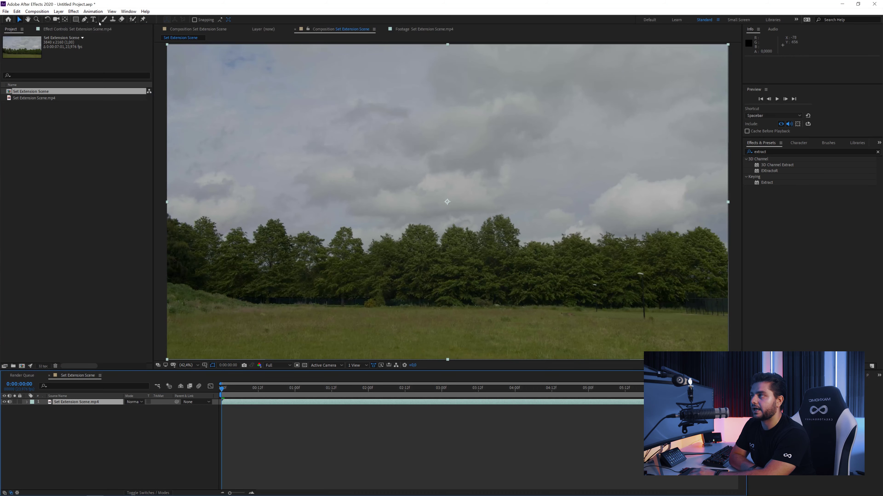
{"action": "left_click", "coordinate": [74, 11]}
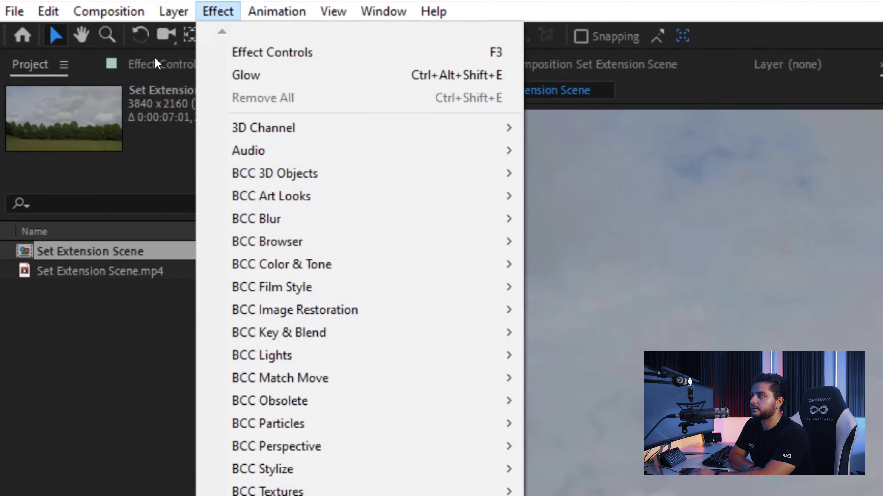
{"action": "mouse_move", "coordinate": [48, 11]}
{"action": "left_click", "coordinate": [99, 276]}
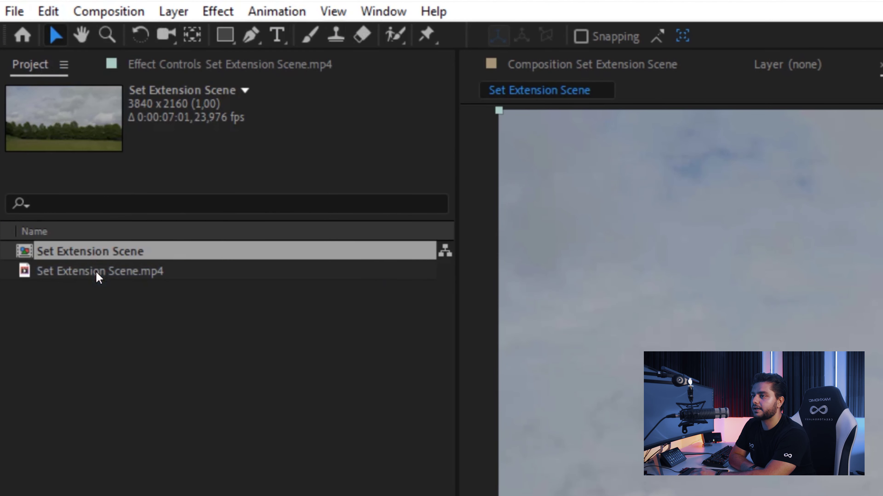
Apply the Color Correction > Colorama effect to the footage layer
{"action": "left_click", "coordinate": [218, 13]}
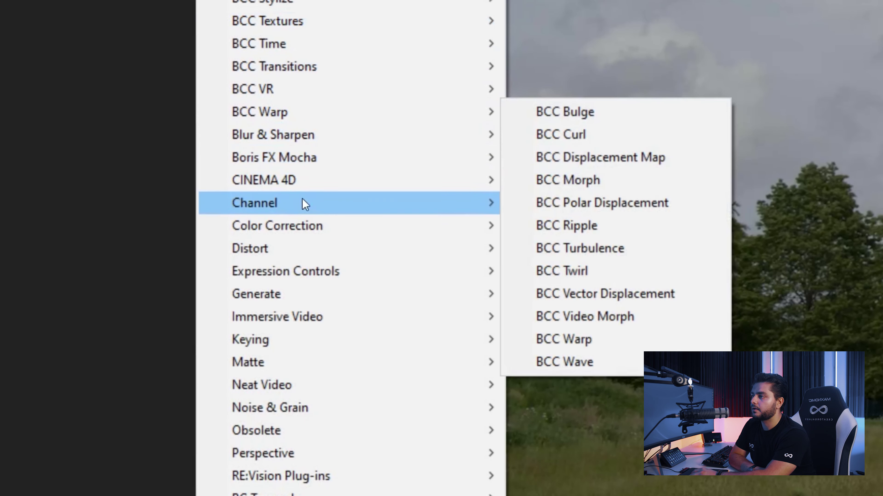
{"action": "mouse_move", "coordinate": [309, 226]}
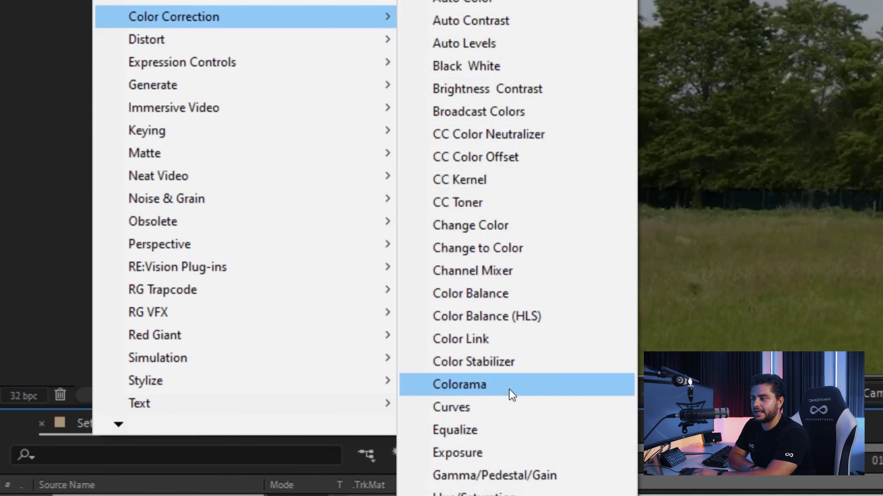
{"action": "left_click", "coordinate": [510, 391]}
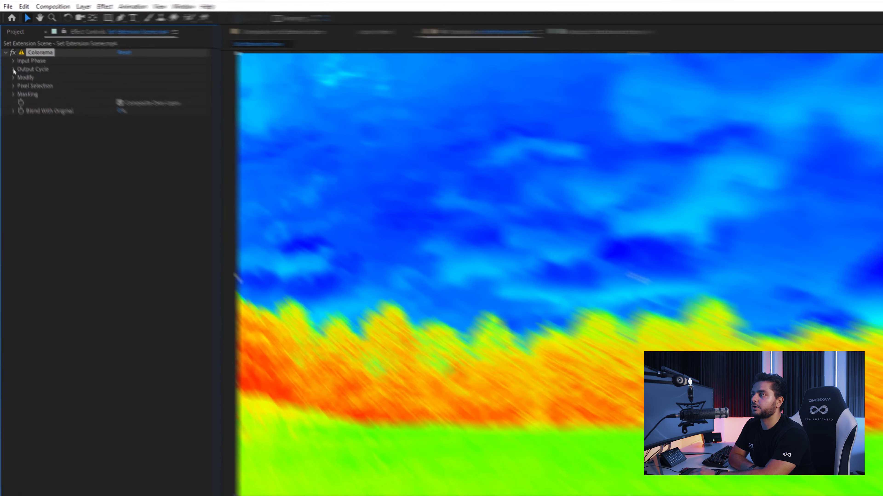
Set the Colorama Output Cycle preset palette to Ramp Grey
{"action": "left_click", "coordinate": [10, 55]}
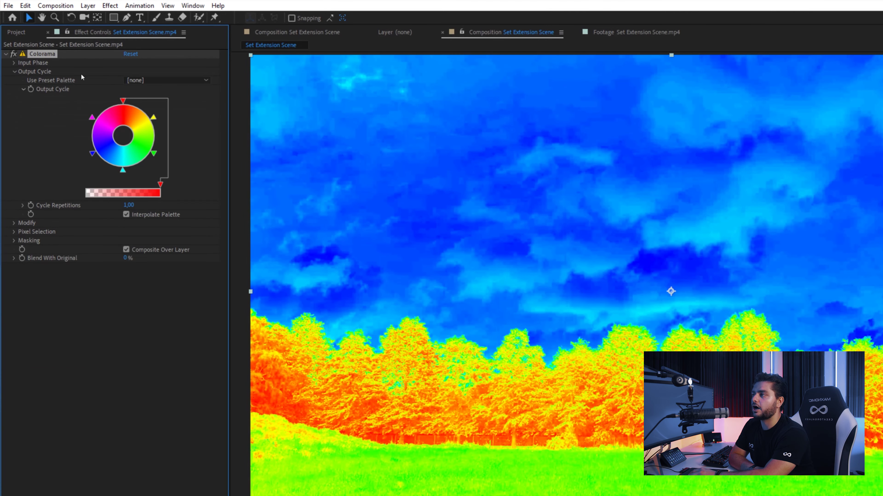
{"action": "left_click", "coordinate": [111, 61]}
{"action": "left_click", "coordinate": [164, 172]}
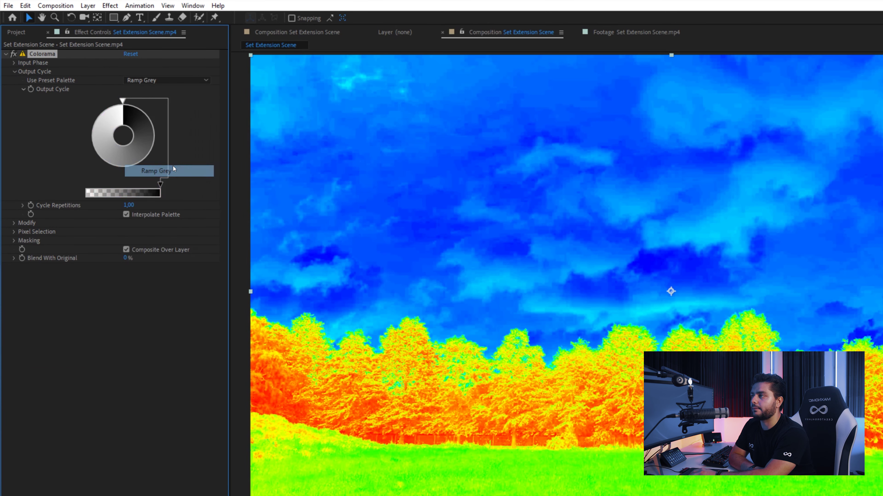
Make the output cycle markers black and white, then drag to clip the sky pure white
{"action": "double_click", "coordinate": [149, 160]}
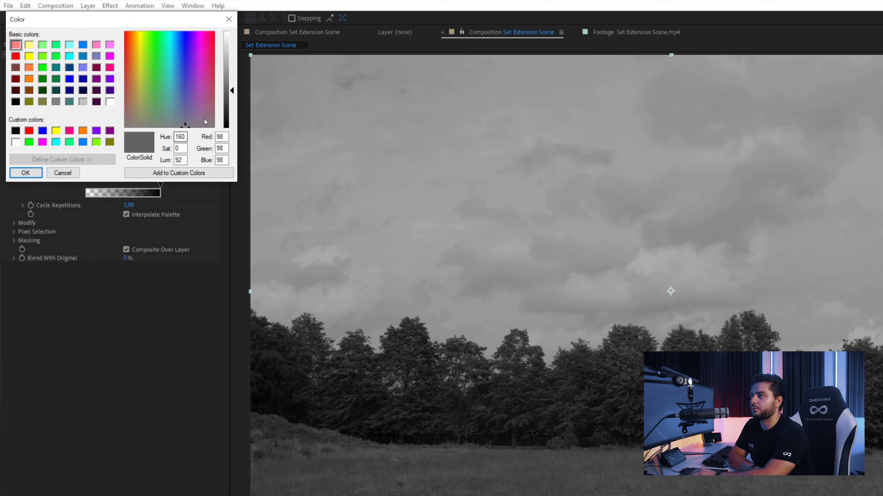
{"action": "left_click", "coordinate": [26, 173]}
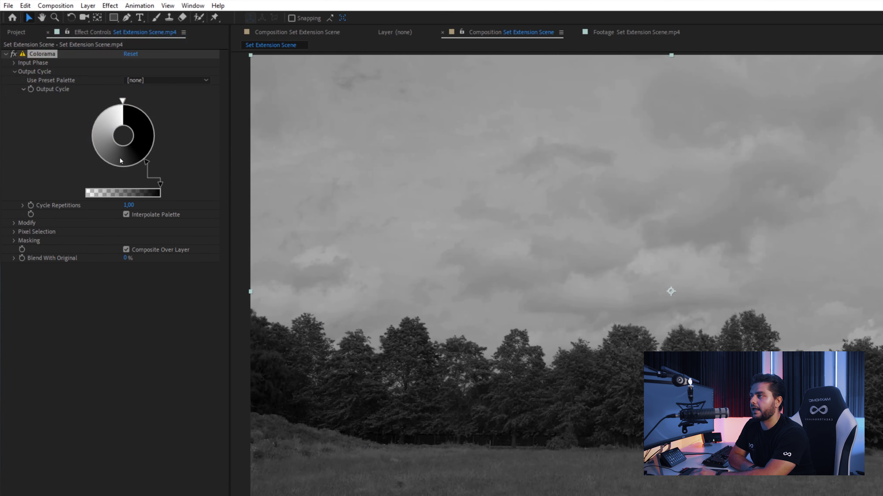
{"action": "double_click", "coordinate": [148, 160]}
{"action": "left_click", "coordinate": [226, 103]}
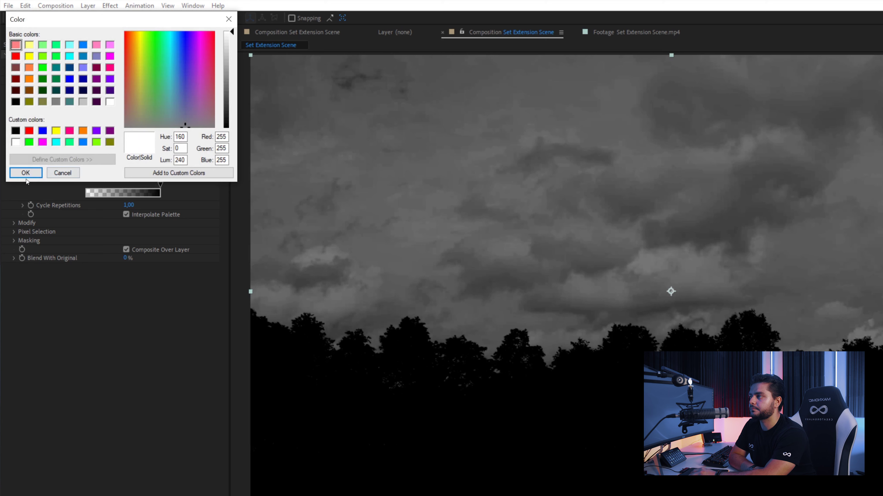
{"action": "left_click", "coordinate": [26, 172]}
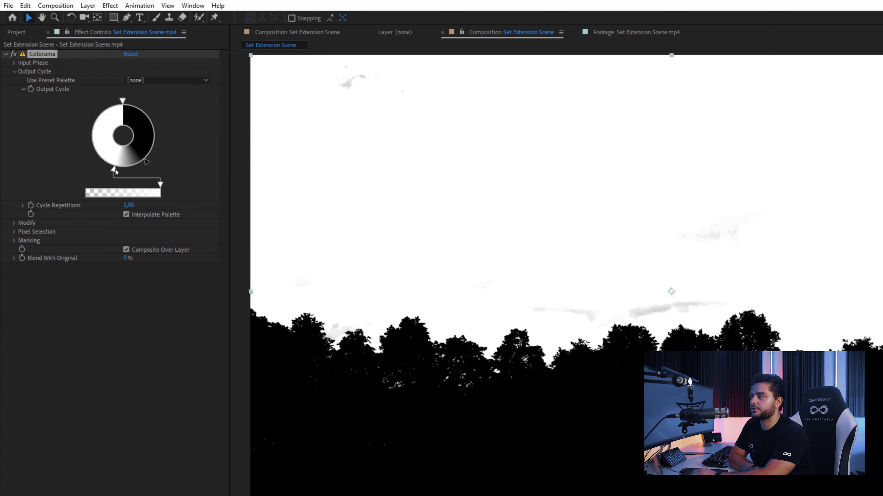
{"action": "left_click_drag", "start_coordinate": [114, 169], "coordinate": [155, 151]}
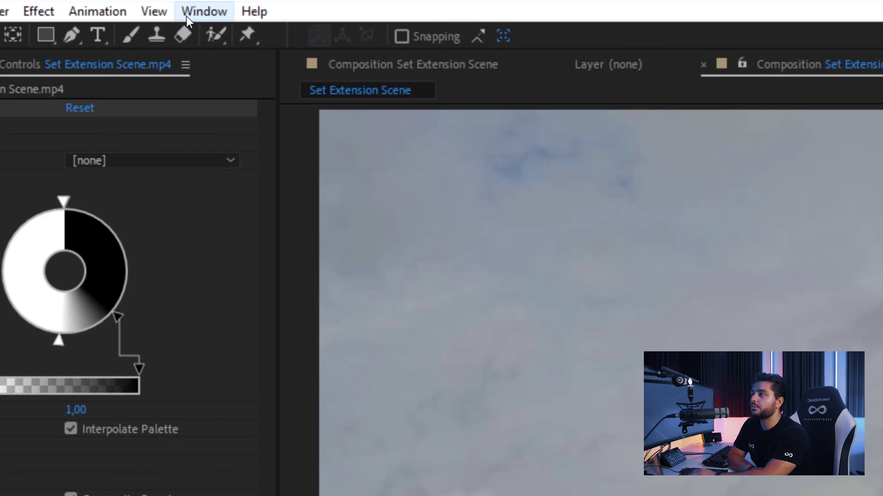
Show the Libraries panel from the Window menu
{"action": "left_click", "coordinate": [198, 12]}
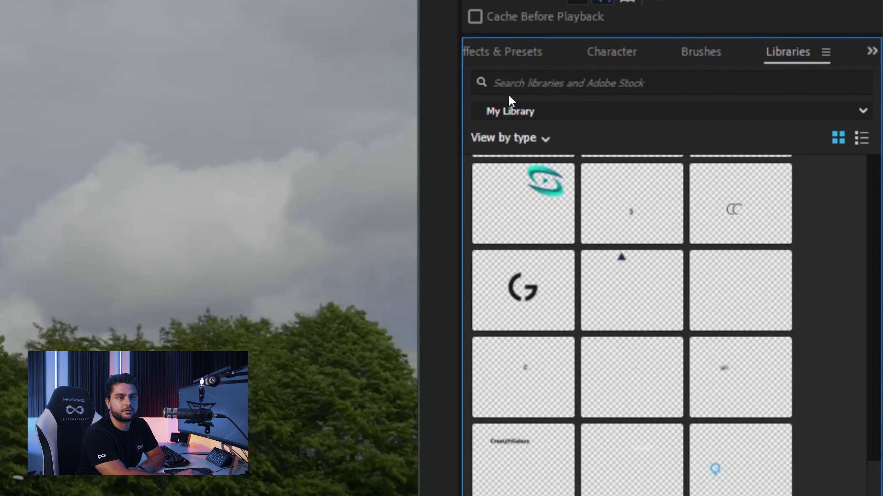
Search Libraries and Adobe Stock for 'mountain', filtering results to photos instead of videos
{"action": "left_click", "coordinate": [524, 90]}
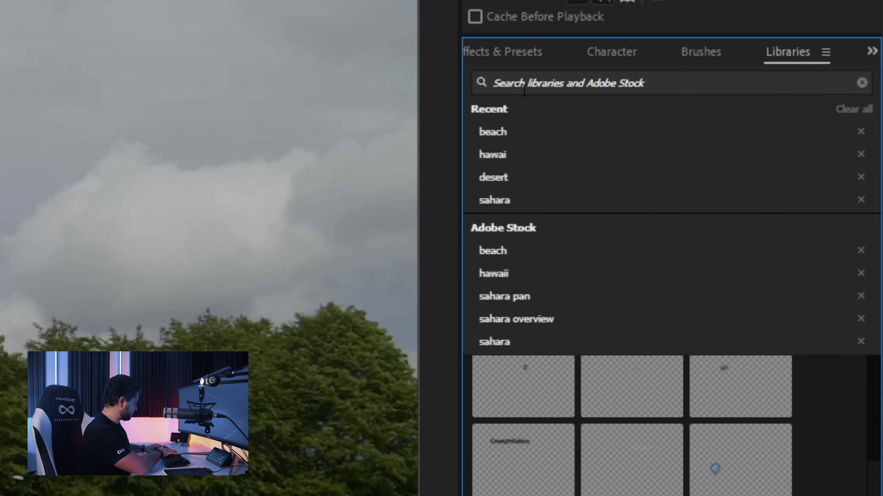
{"action": "type", "text": "mountain"}
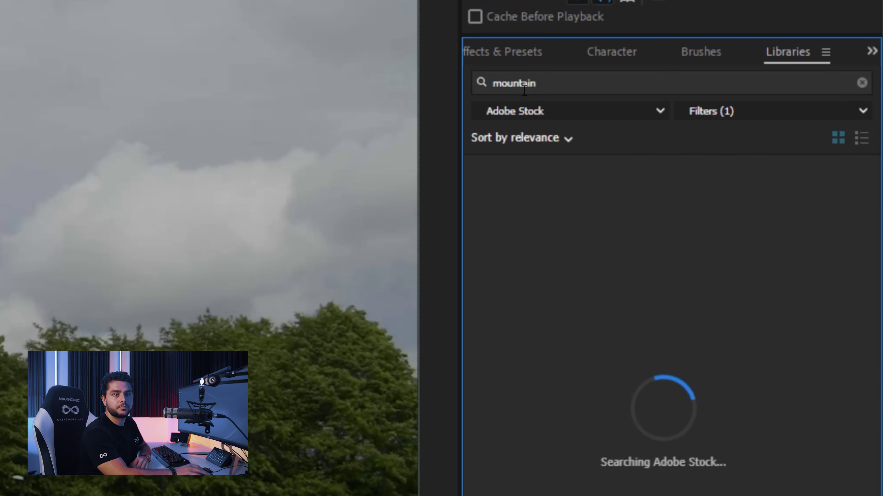
{"action": "left_click", "coordinate": [721, 113]}
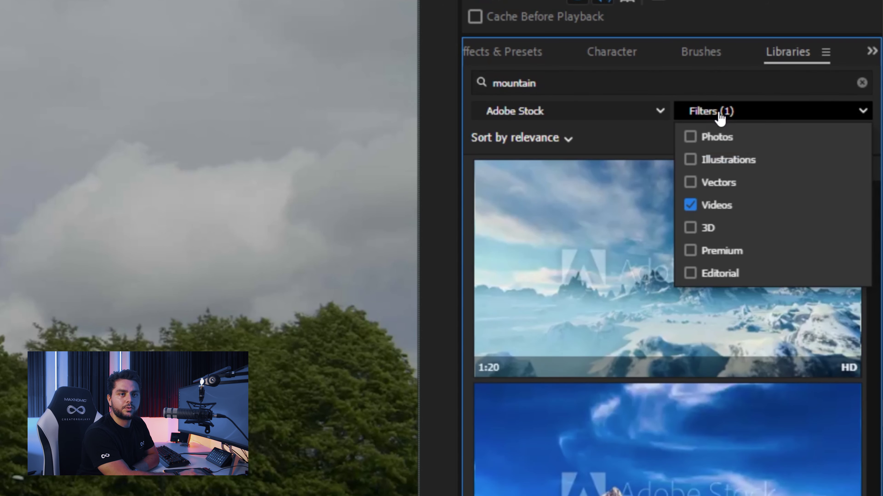
{"action": "left_click", "coordinate": [690, 205]}
{"action": "left_click", "coordinate": [689, 137]}
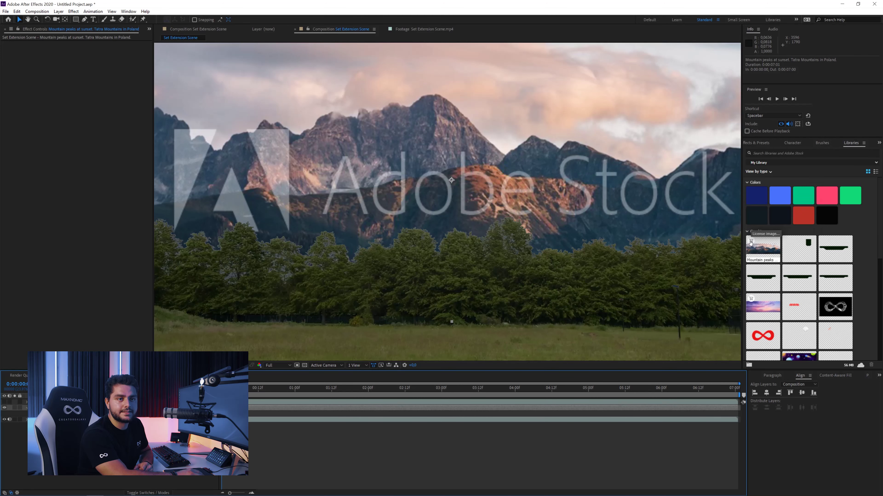
License the Mountain peaks stock image and confirm the license
{"action": "left_click", "coordinate": [751, 243]}
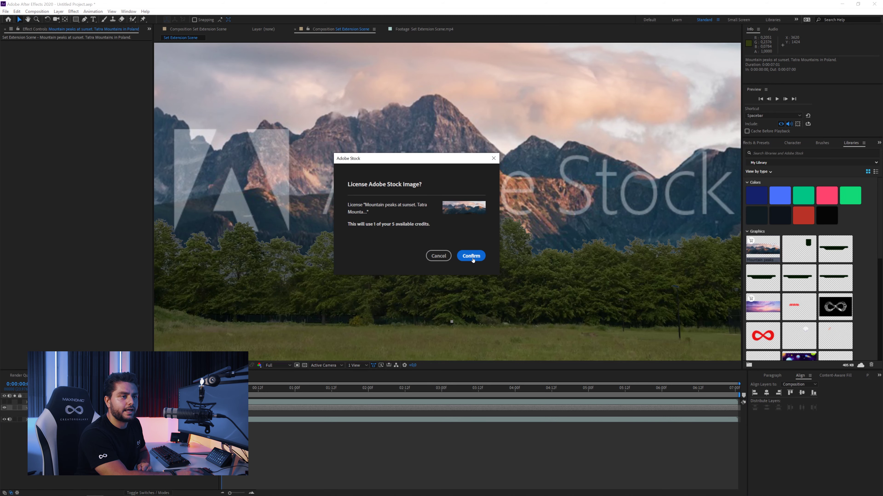
{"action": "left_click", "coordinate": [472, 257]}
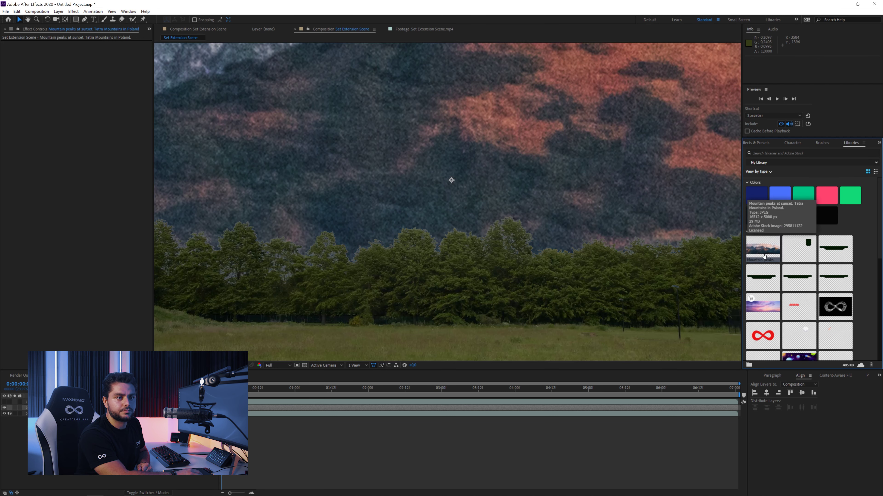
Shrink the mountain layer's Scale down from 475.5% to reveal the full peaks
{"action": "key", "text": "s"}
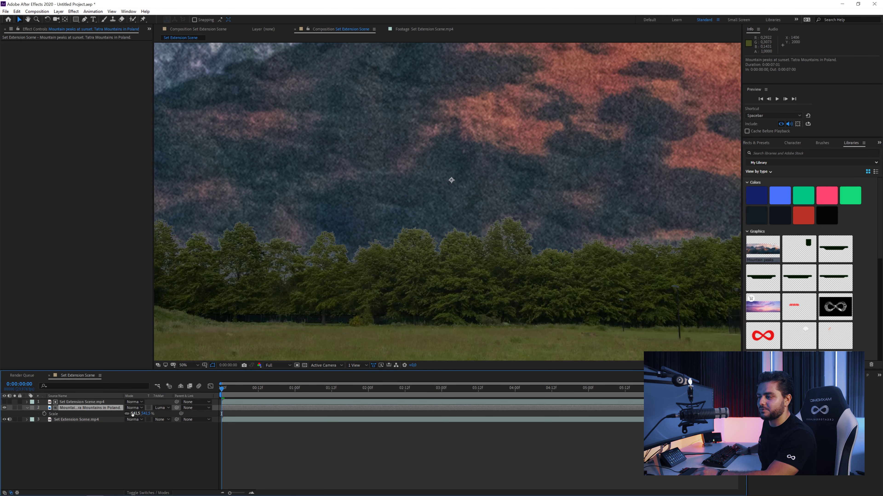
{"action": "left_click_drag", "start_coordinate": [98, 413], "coordinate": [7, 417]}
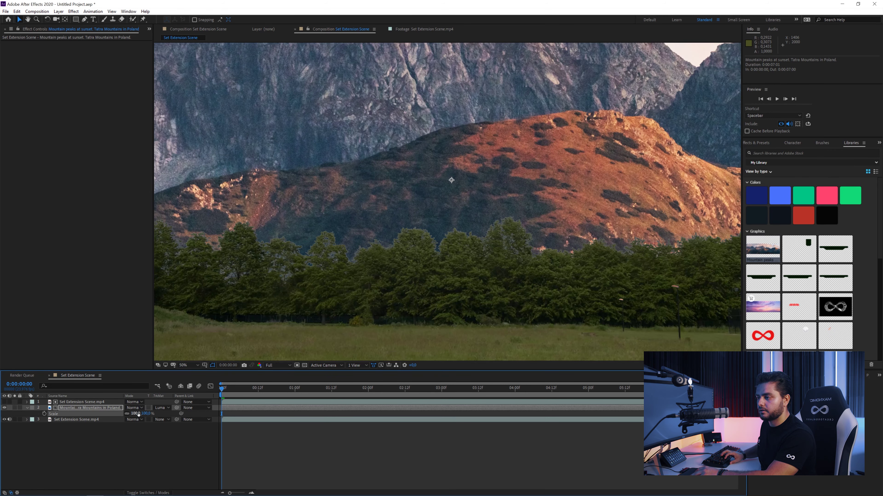
{"action": "left_click_drag", "start_coordinate": [138, 414], "coordinate": [111, 413]}
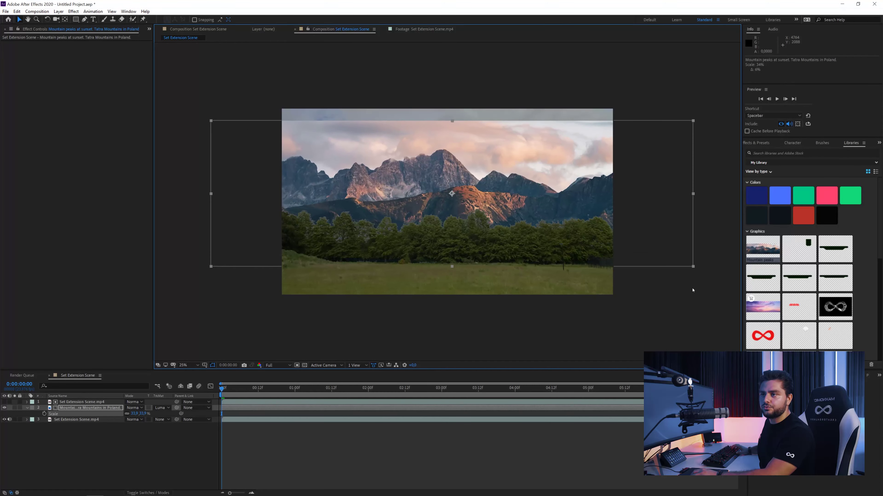
Resize the mountain image to 40.5% and move it down behind the trees, viewer at 50%
{"action": "left_click_drag", "start_coordinate": [693, 290], "coordinate": [717, 300]}
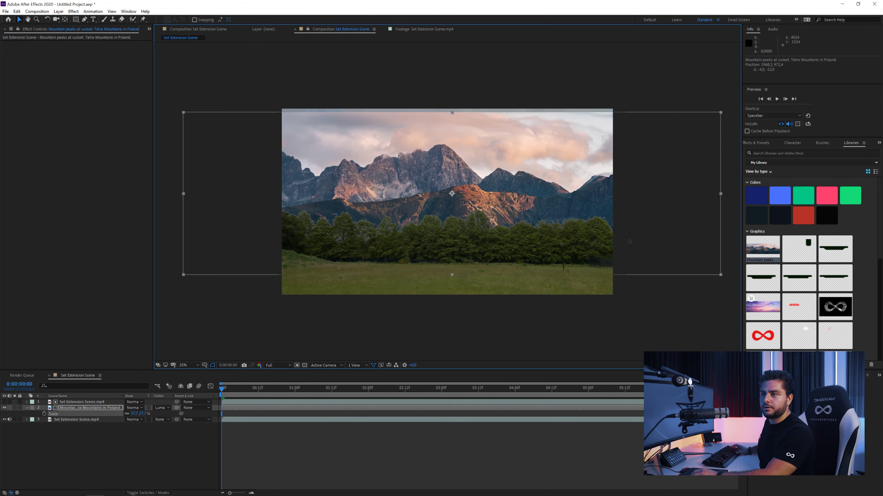
{"action": "left_click_drag", "start_coordinate": [630, 243], "coordinate": [629, 242]}
{"action": "left_click_drag", "start_coordinate": [720, 114], "coordinate": [734, 104]}
{"action": "left_click_drag", "start_coordinate": [593, 167], "coordinate": [593, 168]}
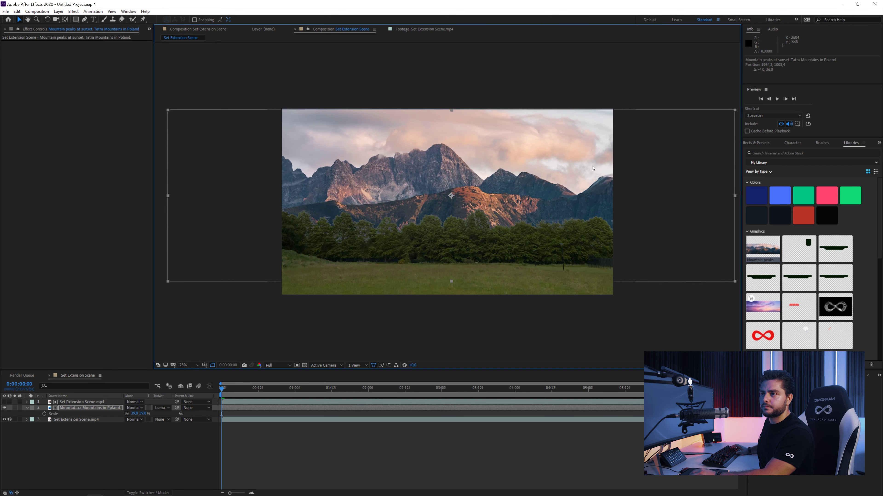
{"action": "left_click_drag", "start_coordinate": [169, 112], "coordinate": [163, 109]}
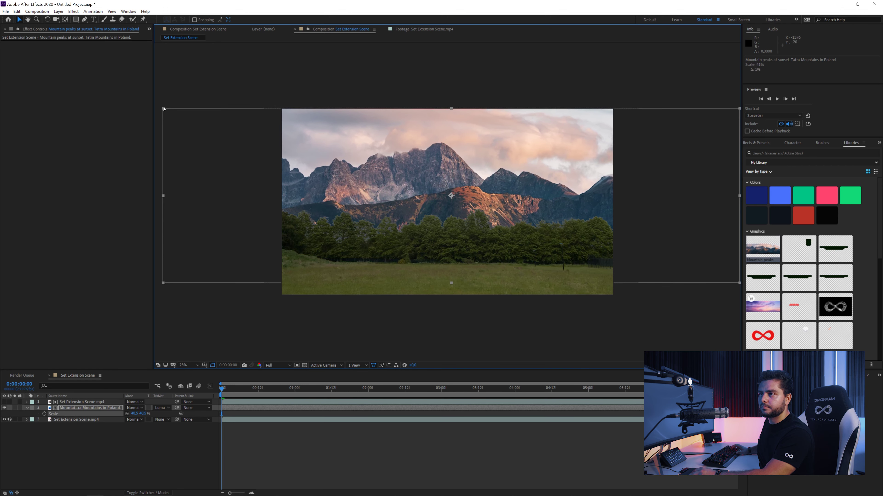
{"action": "key", "text": "period"}
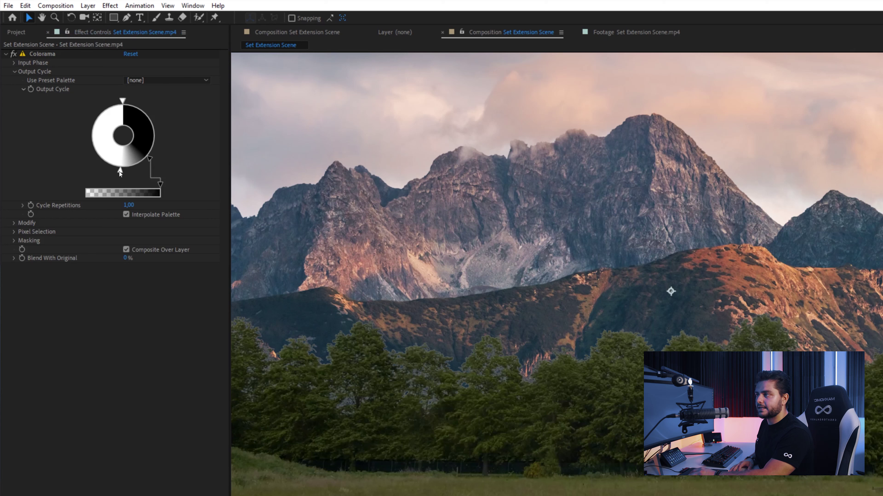
Drag the Colorama white and dark output cycle markers to new positions on the wheel
{"action": "left_click_drag", "start_coordinate": [119, 172], "coordinate": [126, 172]}
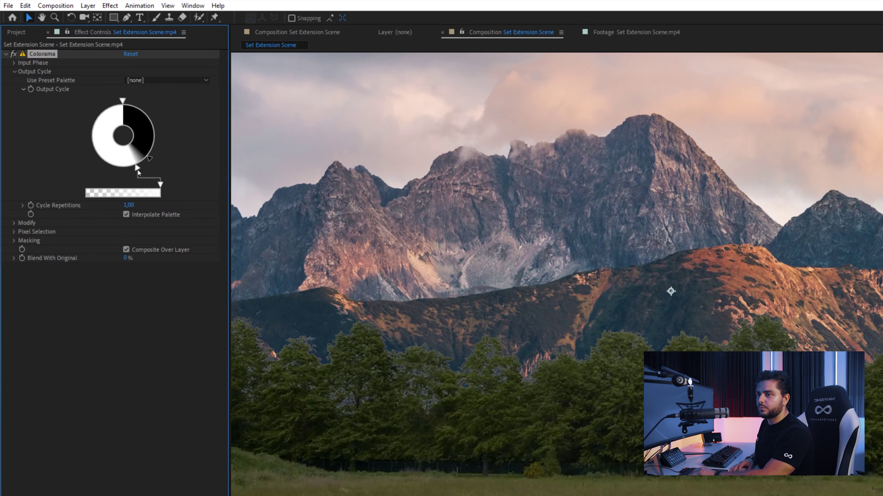
{"action": "left_click_drag", "start_coordinate": [138, 170], "coordinate": [155, 150]}
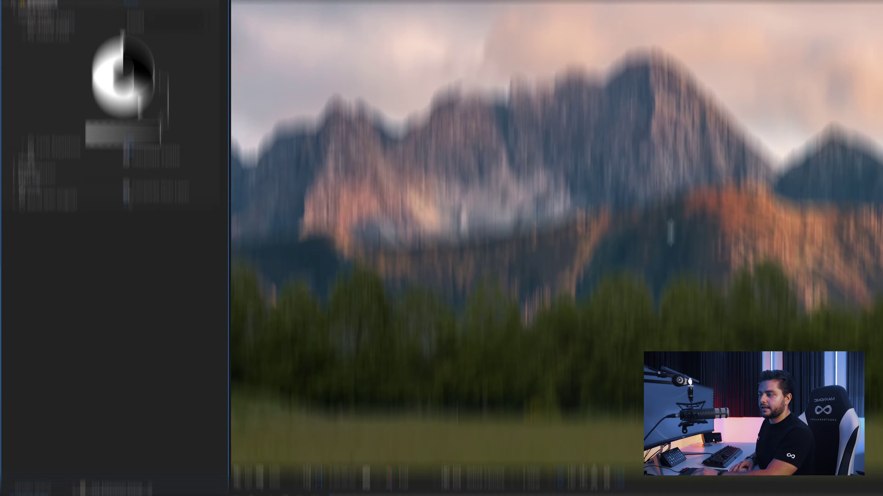
Create Pale Orange Solid 1 via New > Solid with a pale orange colour swatch
{"action": "right_click", "coordinate": [142, 413]}
{"action": "mouse_move", "coordinate": [180, 302]}
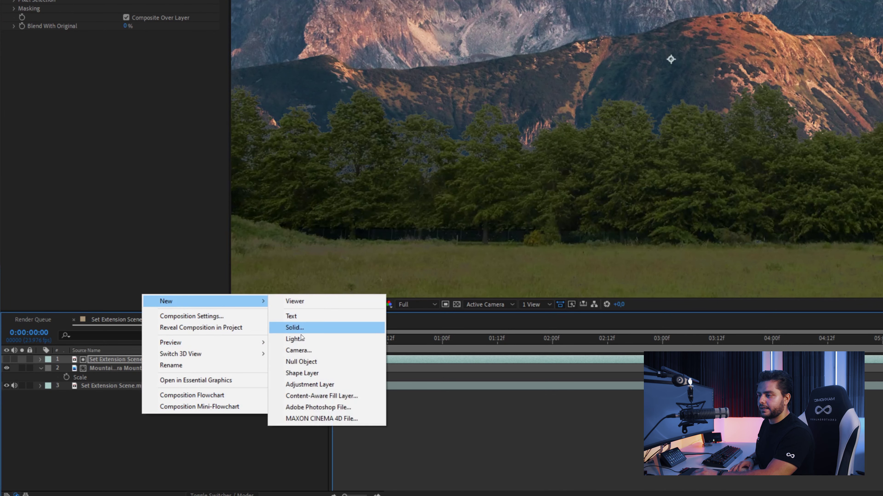
{"action": "left_click", "coordinate": [299, 328]}
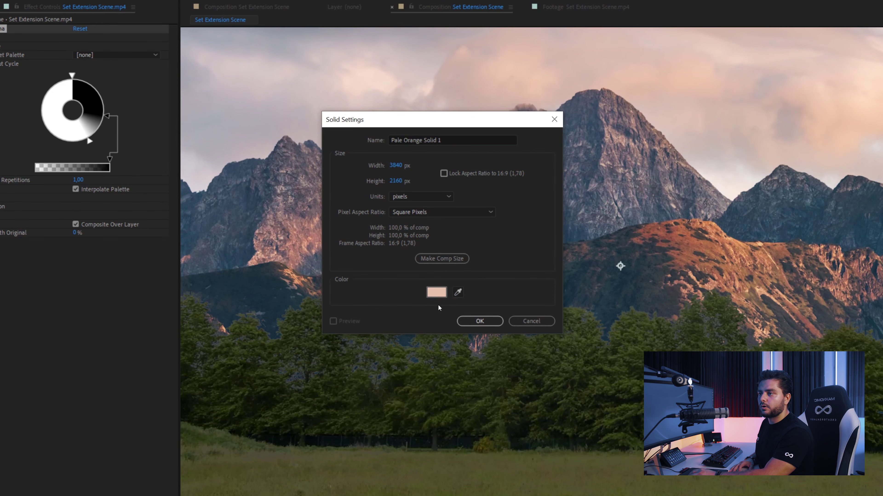
{"action": "left_click", "coordinate": [436, 293]}
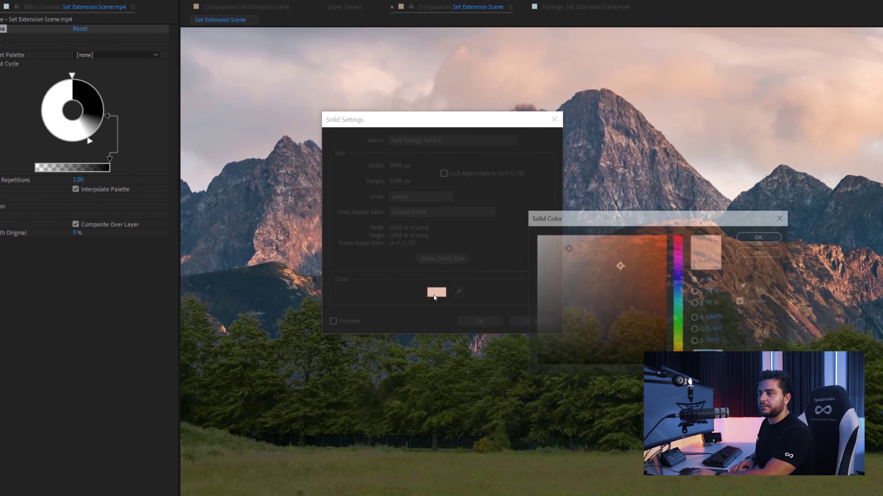
{"action": "left_click", "coordinate": [762, 237]}
{"action": "key", "text": "Return"}
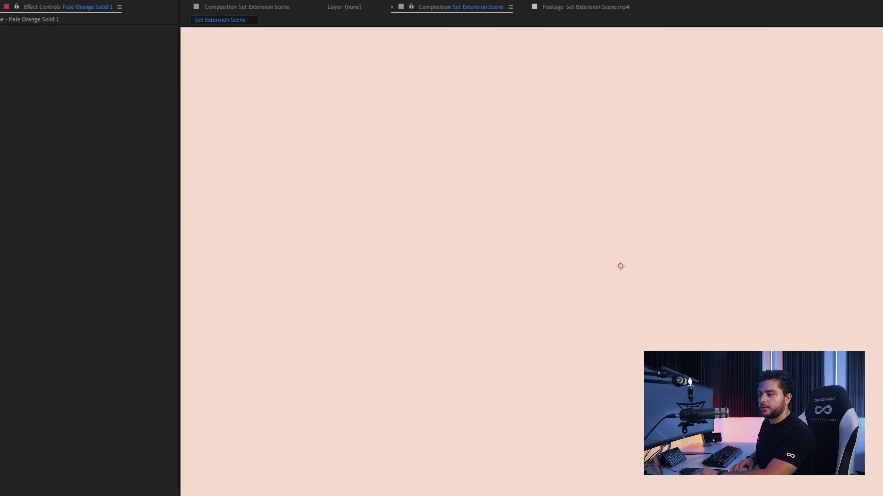
{"action": "left_click", "coordinate": [80, 409]}
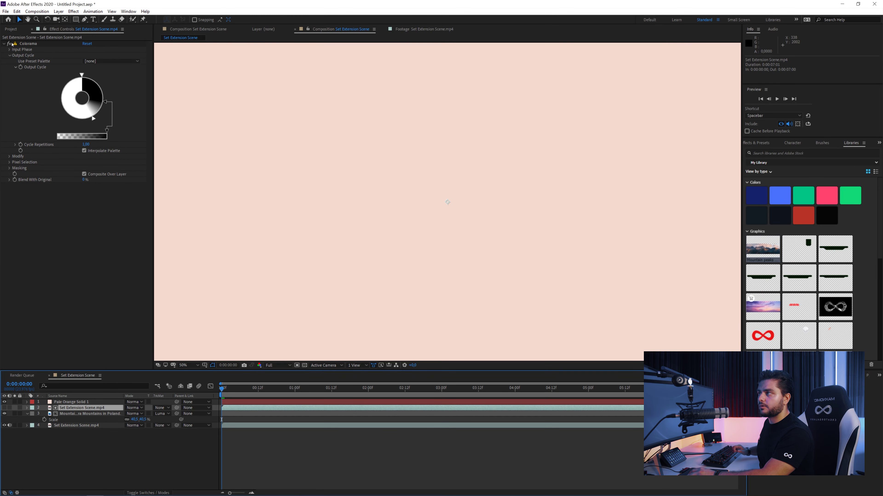
Duplicate the Colorama footage layer, give the solid a Luma track matte and 20% opacity
{"action": "left_click", "coordinate": [17, 11]}
{"action": "left_click", "coordinate": [40, 100]}
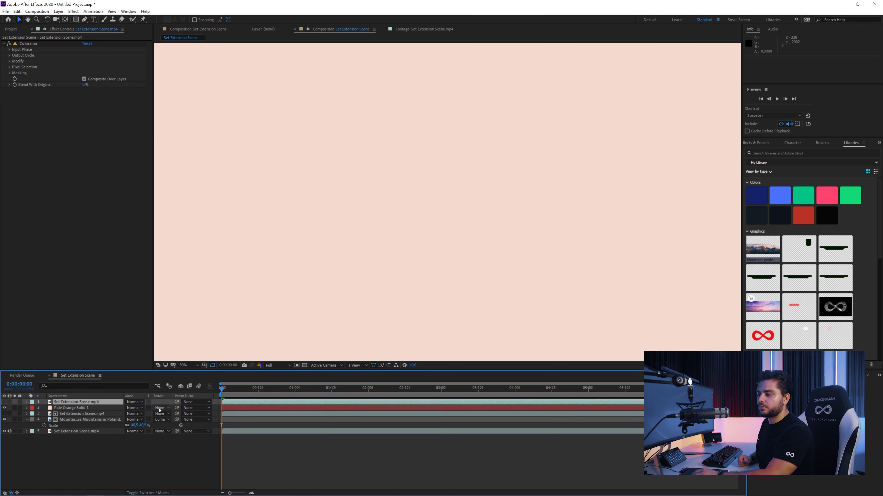
{"action": "left_click", "coordinate": [160, 408]}
{"action": "left_click", "coordinate": [184, 440]}
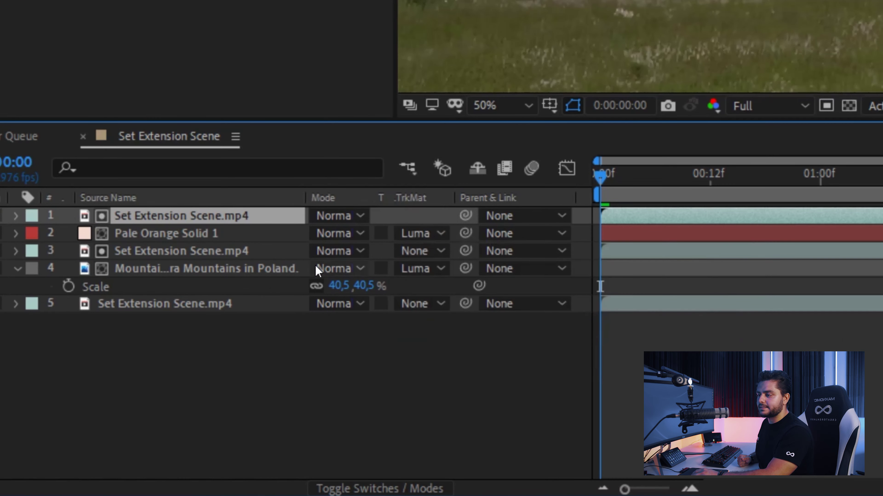
{"action": "left_click", "coordinate": [197, 239]}
{"action": "key", "text": "t"}
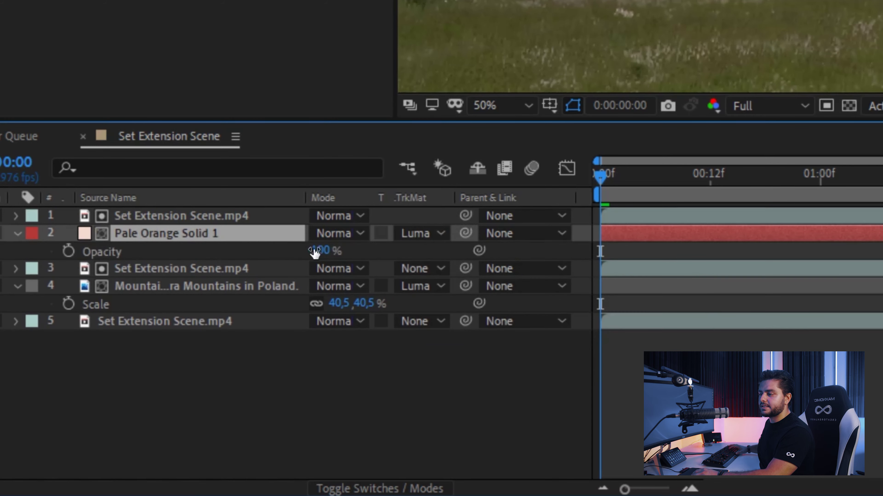
{"action": "left_click_drag", "start_coordinate": [249, 261], "coordinate": [253, 261]}
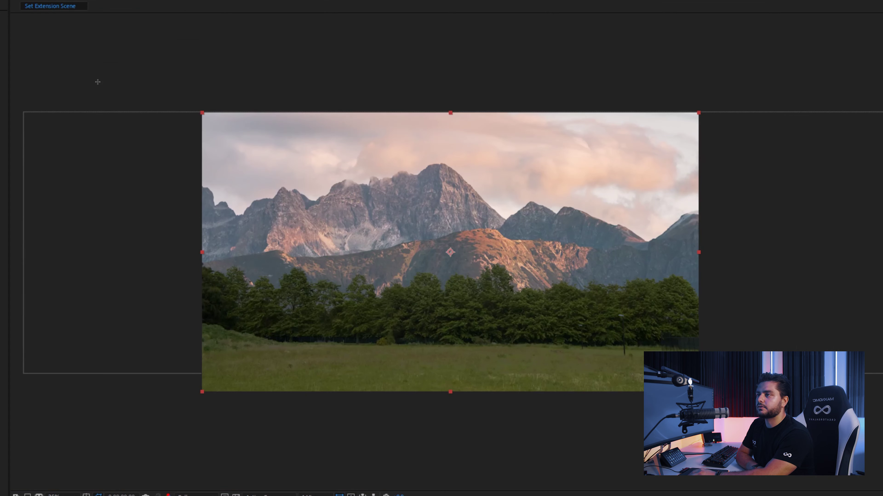
Draw a Subtract-mode rectangle mask over the sky on the solid, feathered to about 575 pixels
{"action": "left_click_drag", "start_coordinate": [41, 55], "coordinate": [801, 209]}
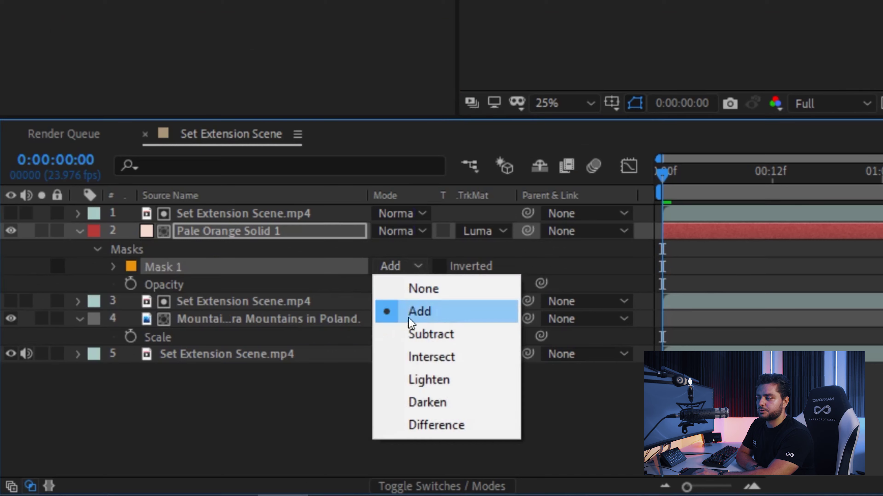
{"action": "left_click", "coordinate": [420, 333]}
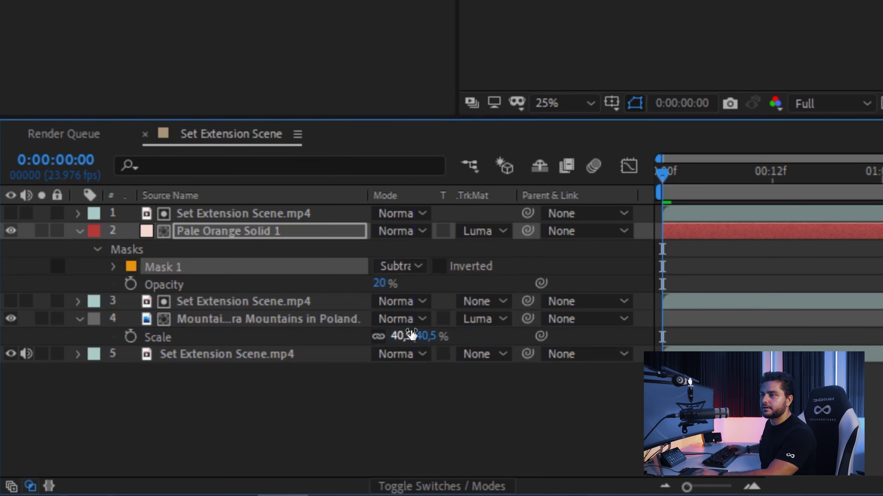
{"action": "key", "text": "f"}
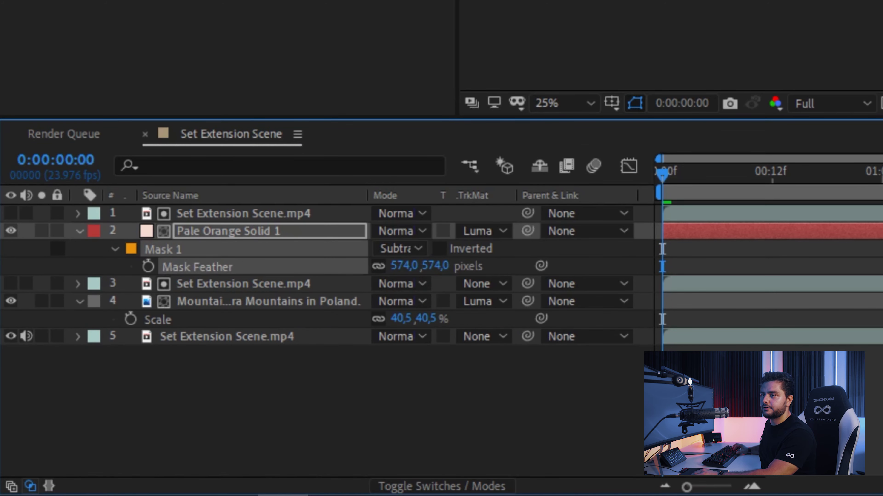
{"action": "left_click_drag", "start_coordinate": [340, 418], "coordinate": [340, 419]}
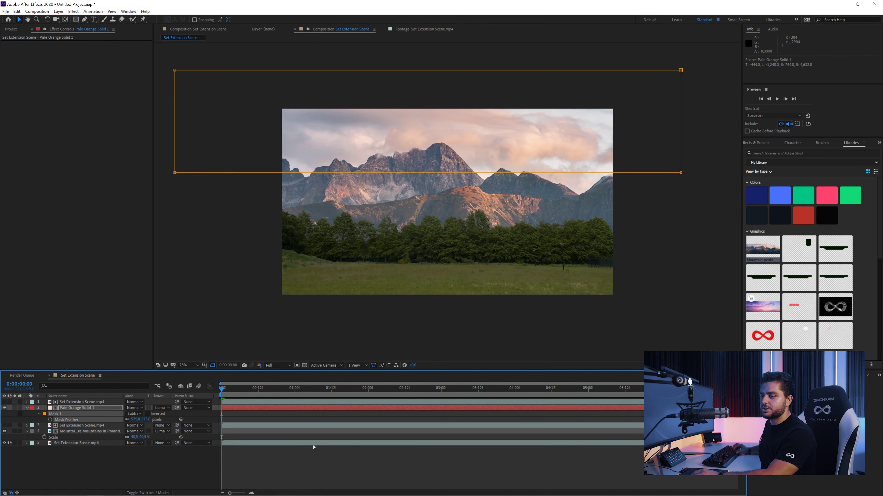
{"action": "left_click", "coordinate": [313, 447]}
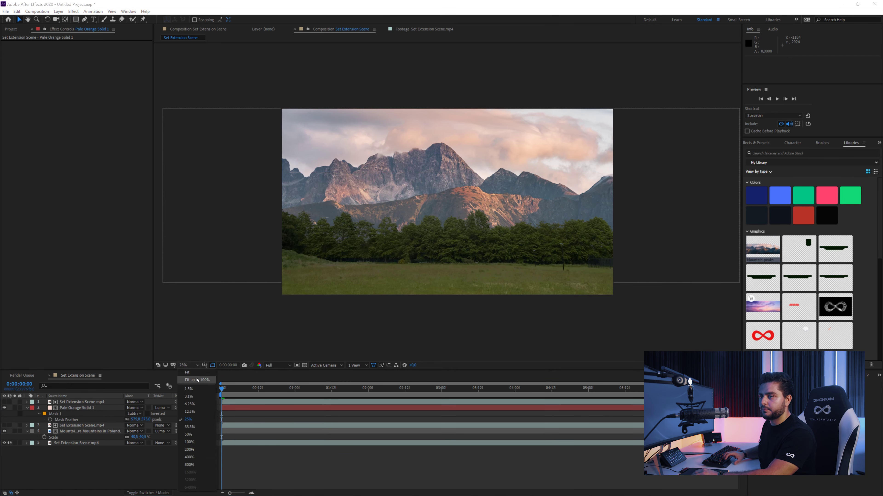
{"action": "key", "text": "shift+slash"}
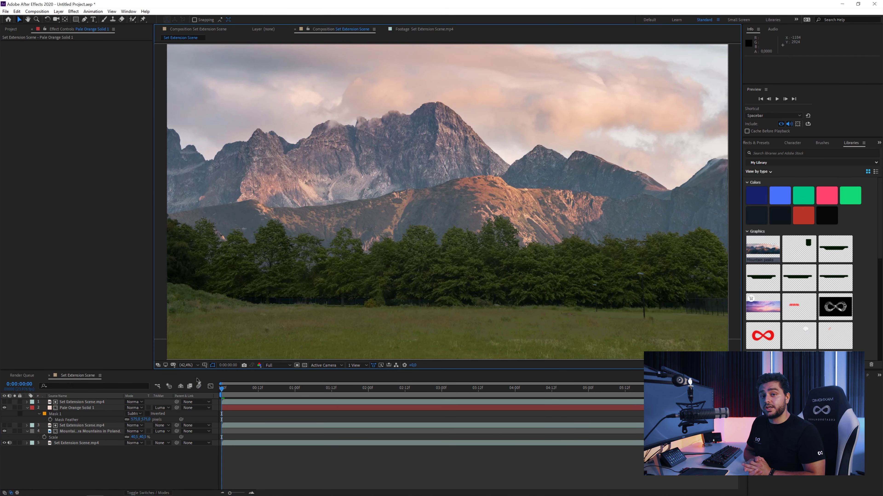